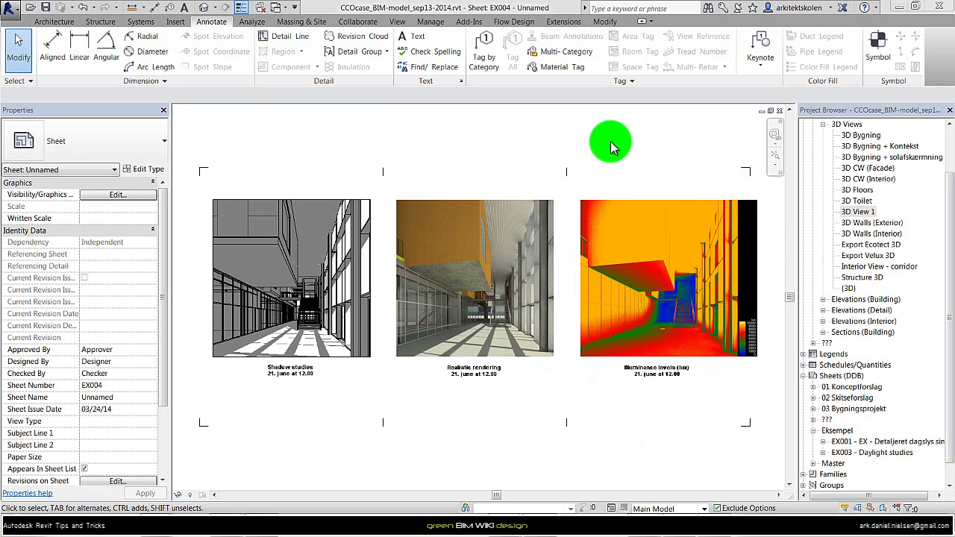
- Open the 'Interior View - corridor' 3D view and launch Render in Cloud from the View tab
double_click(858, 213)
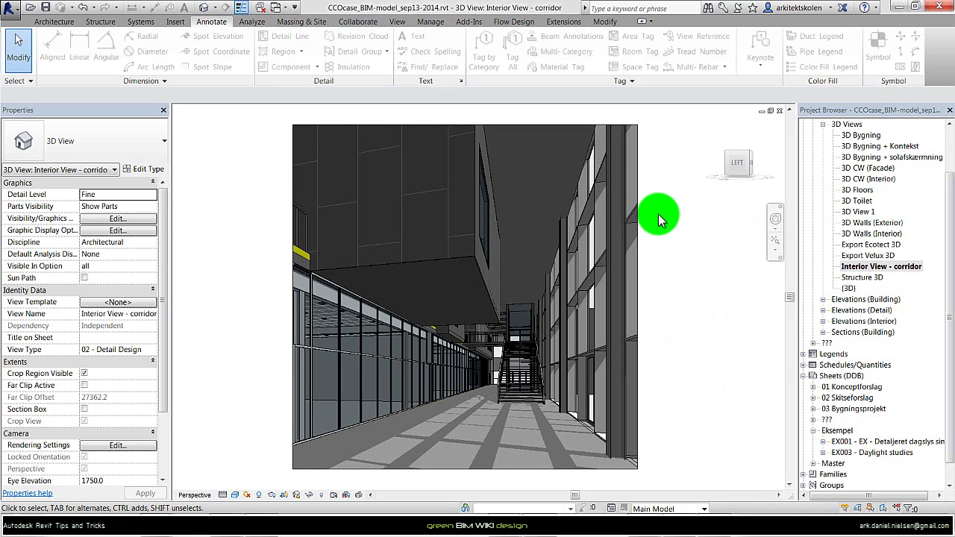
click(398, 22)
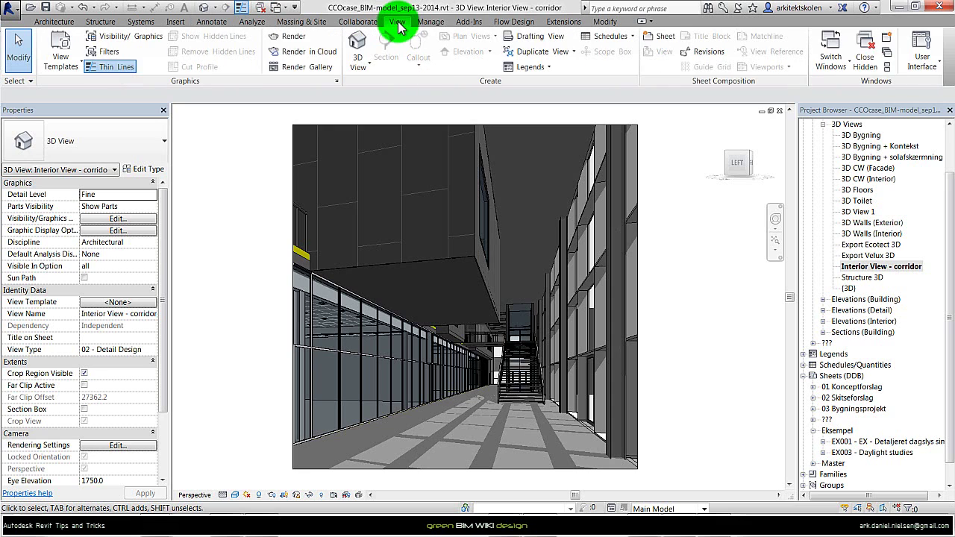
click(301, 56)
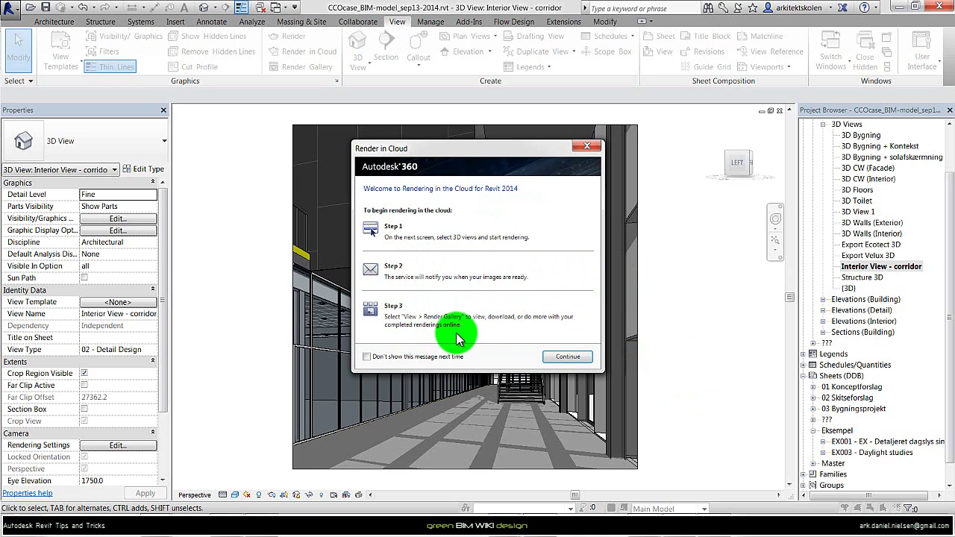
- Continue past the welcome screen and set the cloud render's Output Type to Illuminance
click(569, 357)
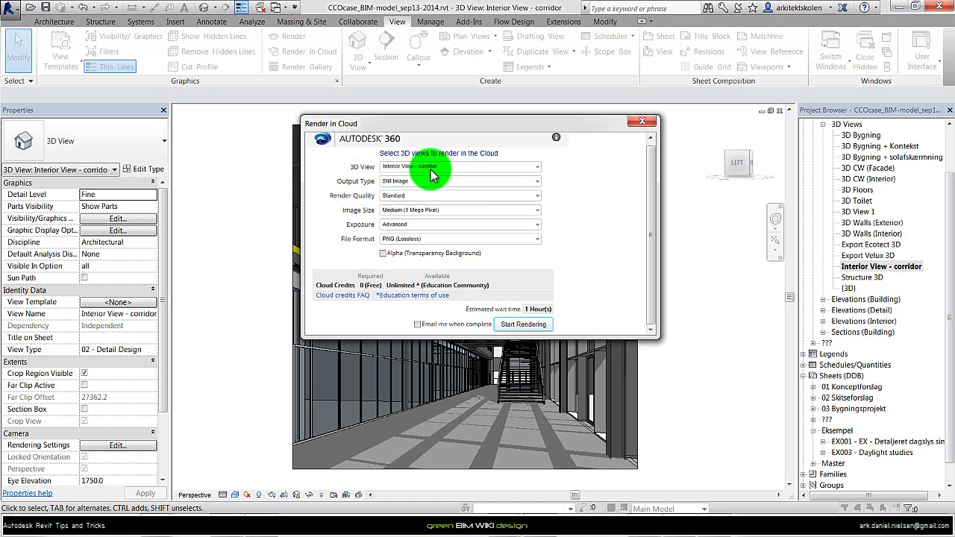
click(537, 183)
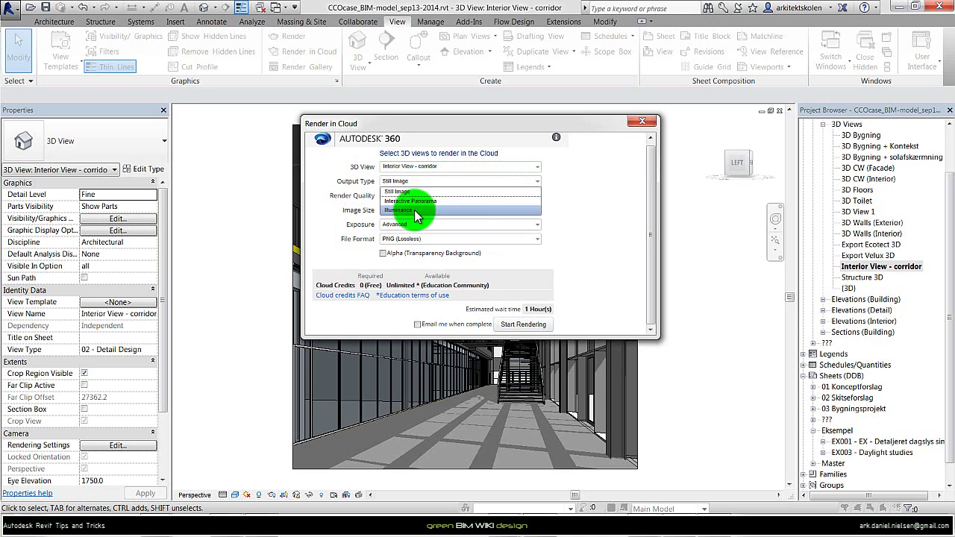
click(415, 212)
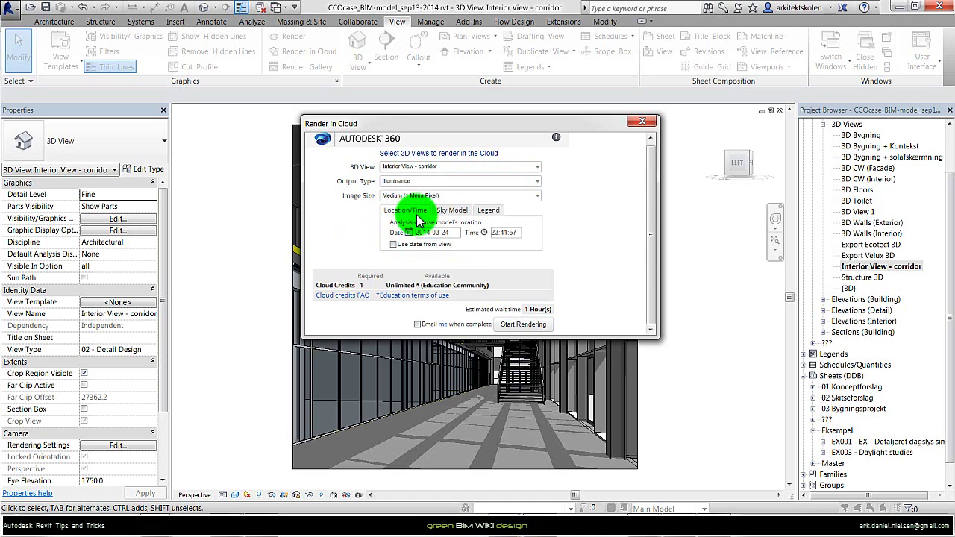
- Enter 12:00:00 as the analysis time on the Location/Time tab
click(494, 233)
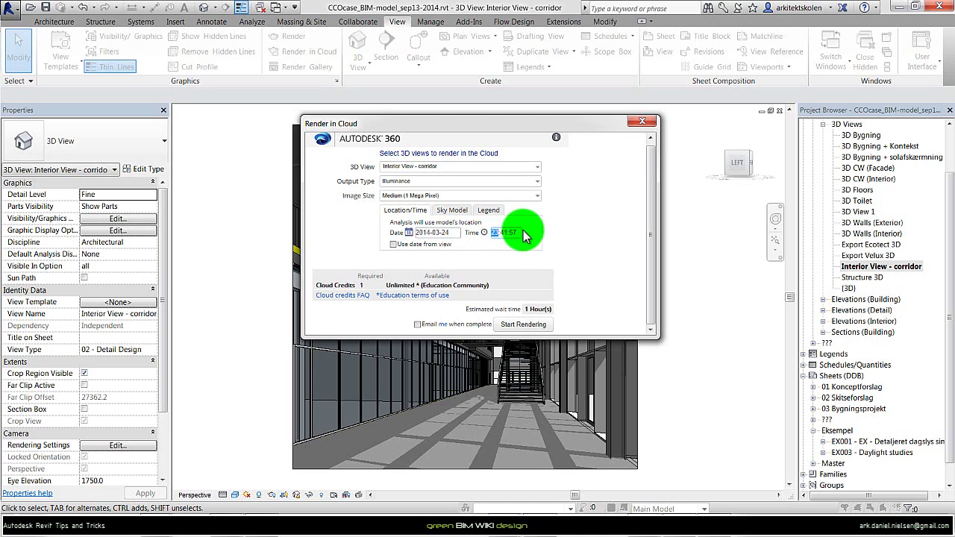
text(12:)
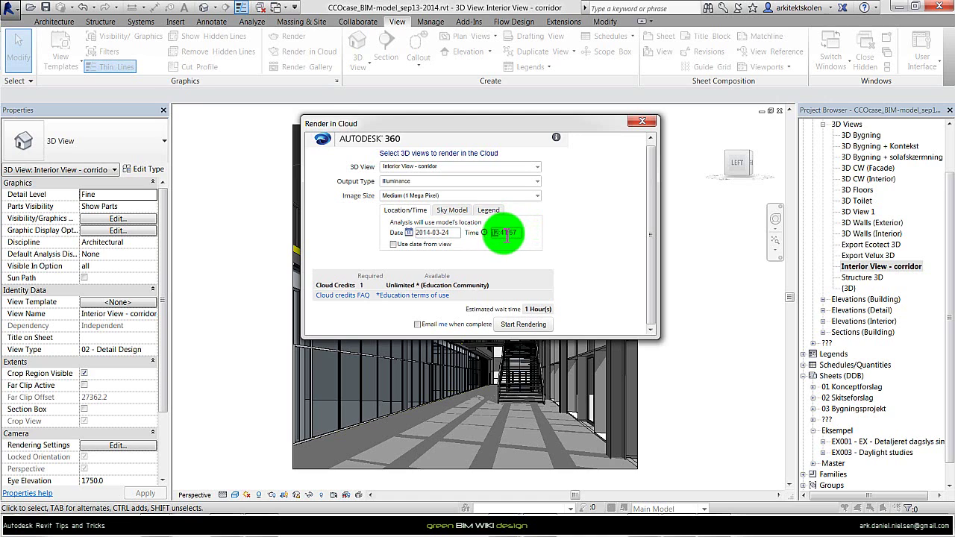
text(00:00)
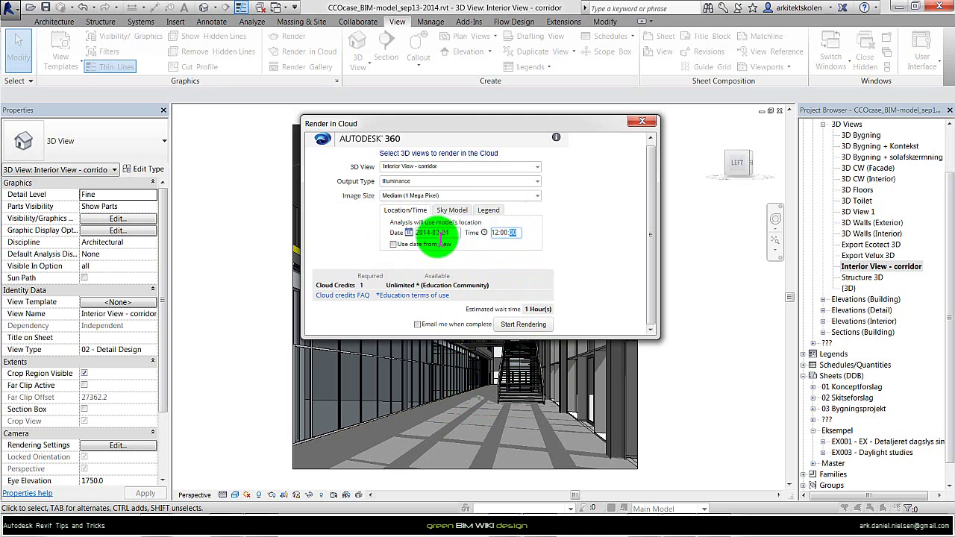
- Switch to the Sky Model settings and expand the list of sky models
click(451, 212)
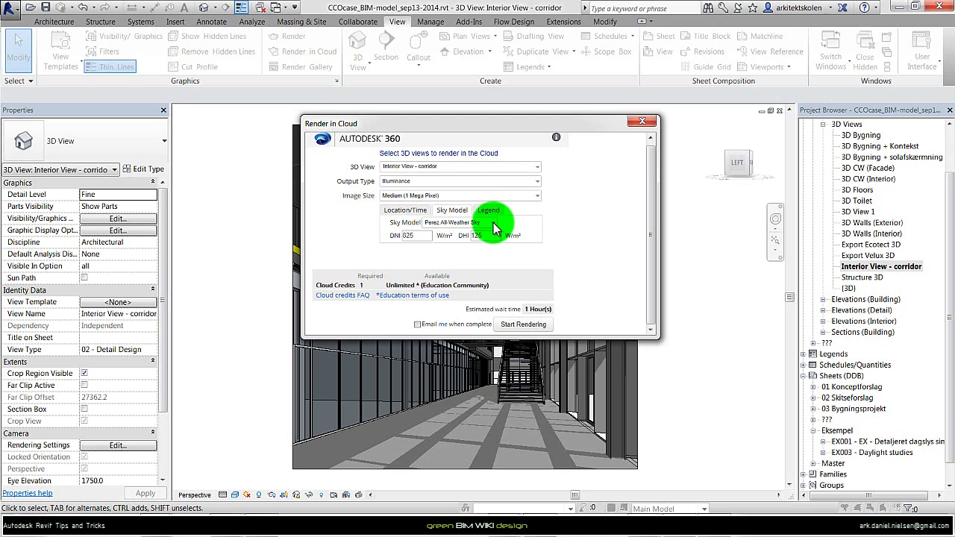
click(492, 223)
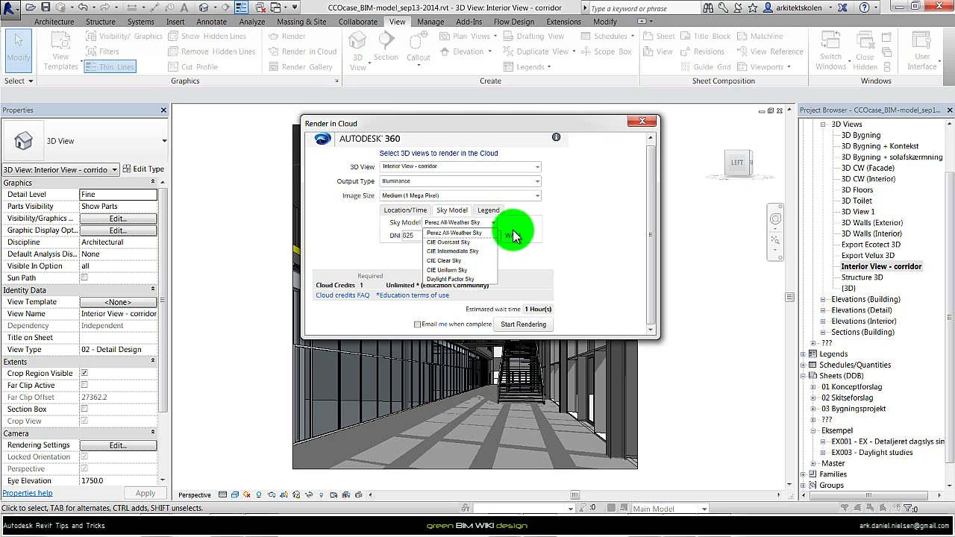
- Choose the CIE Clear Sky model and select the DNI value 825 for replacement
click(465, 261)
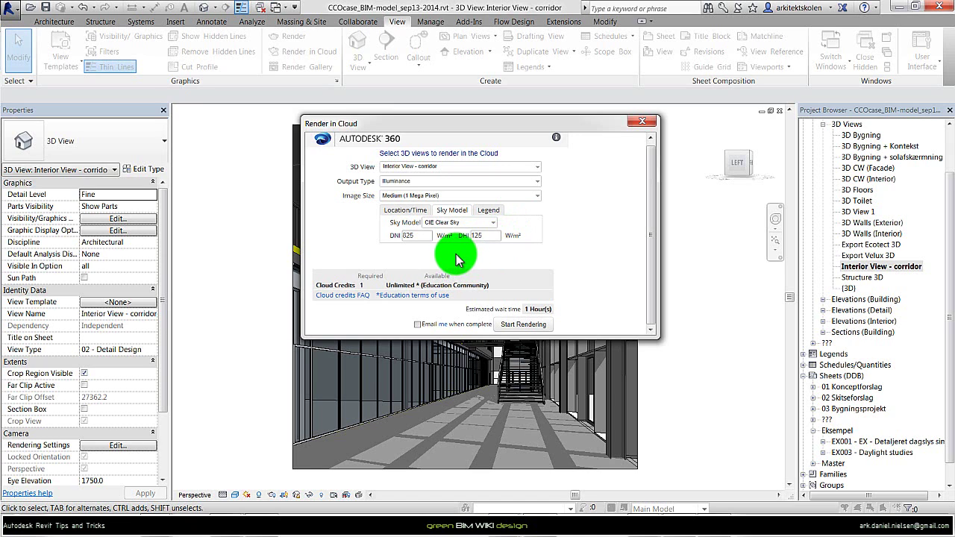
click(404, 238)
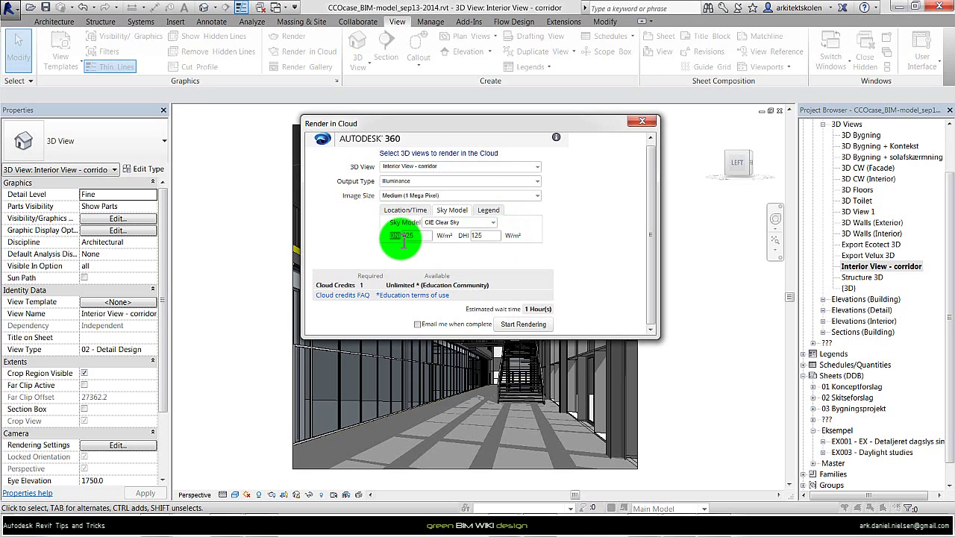
click(466, 236)
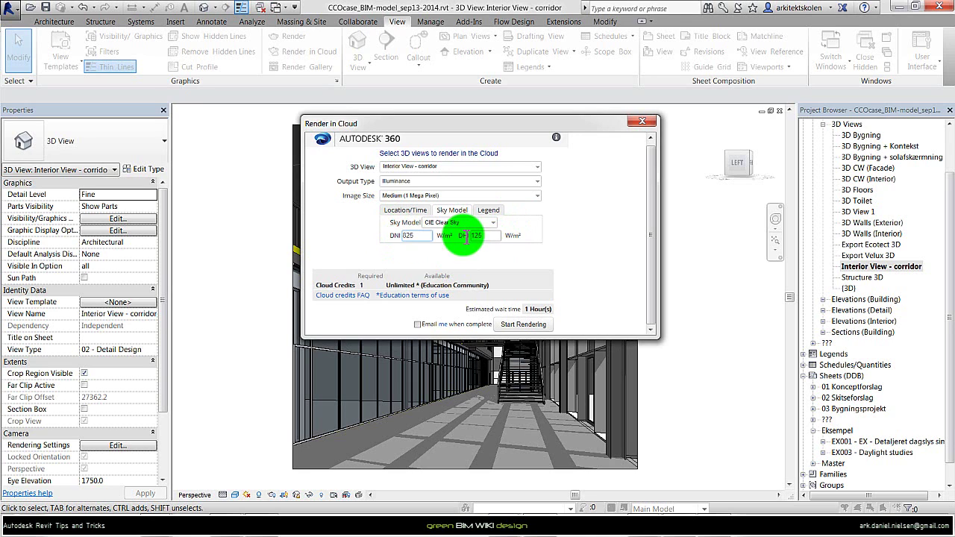
mouse_move(463, 237)
mouse_down()
mouse_move(450, 236)
mouse_move(471, 240)
mouse_up()
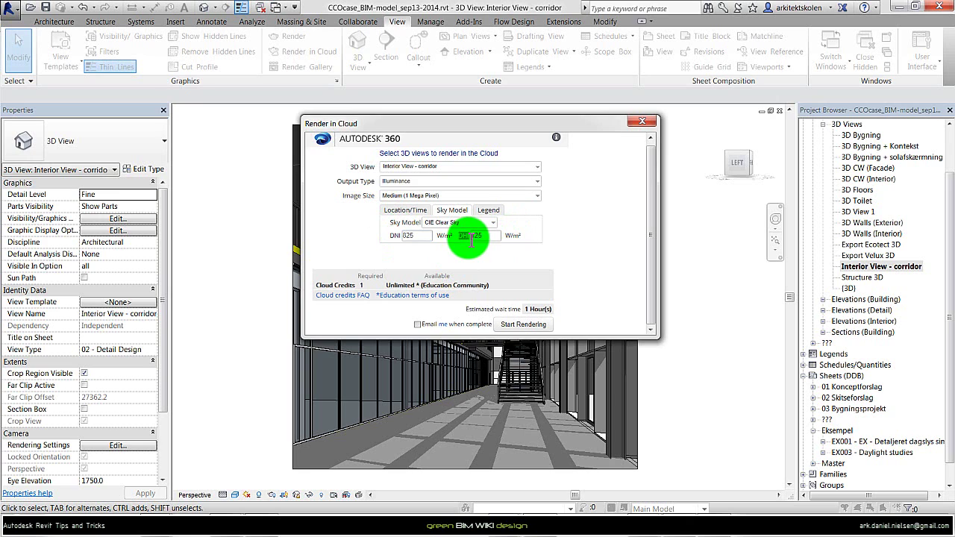
double_click(426, 238)
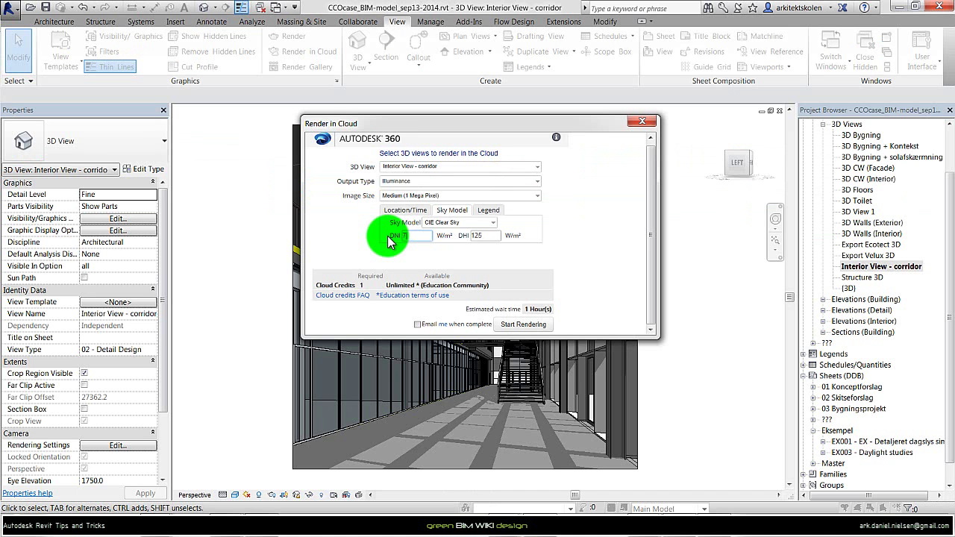
text(2)
double_click(470, 236)
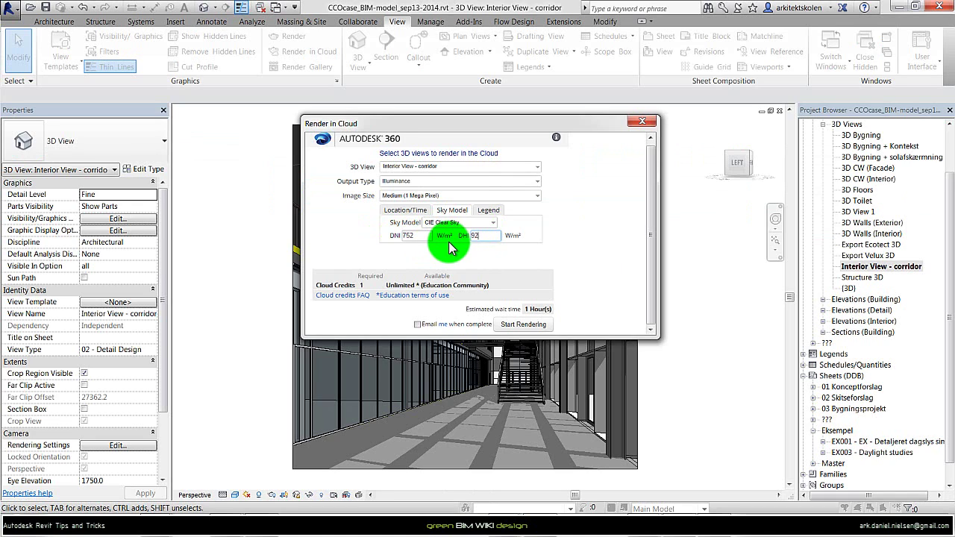
drag(436, 236, 454, 237)
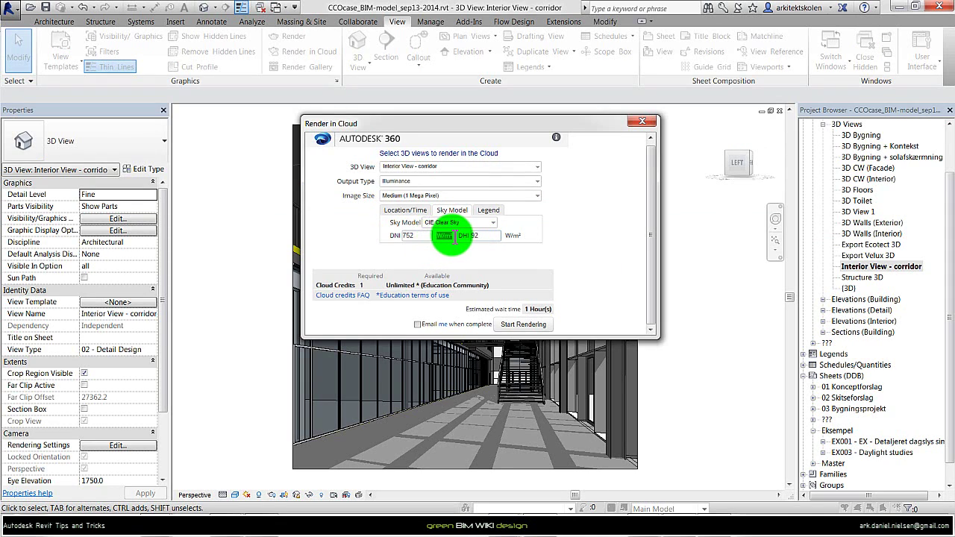
click(443, 236)
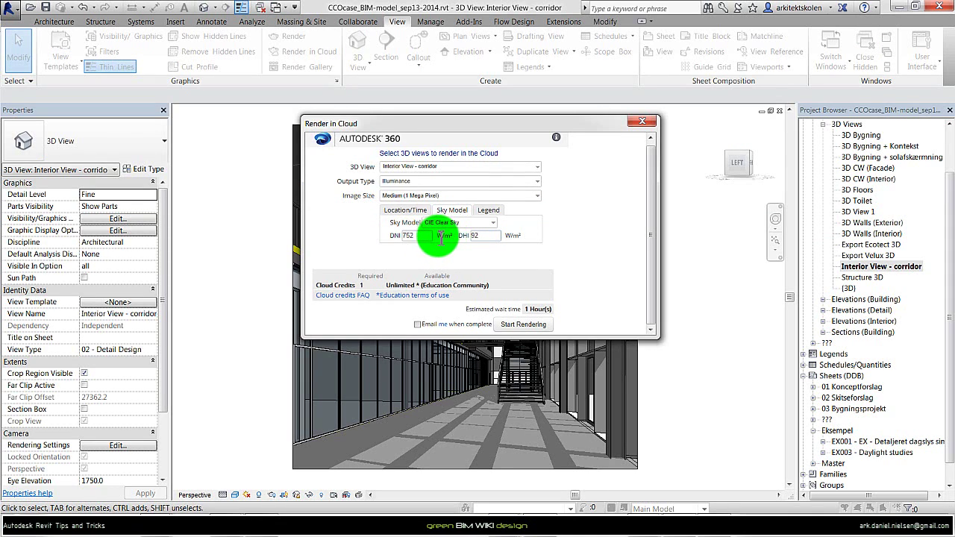
- Switch the legend units to Lux and select the Max value 200 to replace with 10000
click(488, 213)
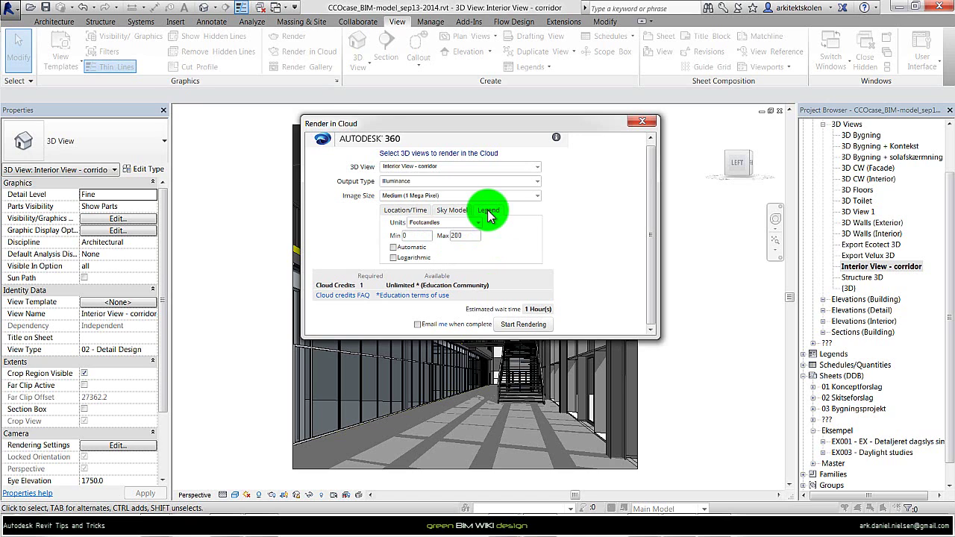
click(475, 223)
click(434, 243)
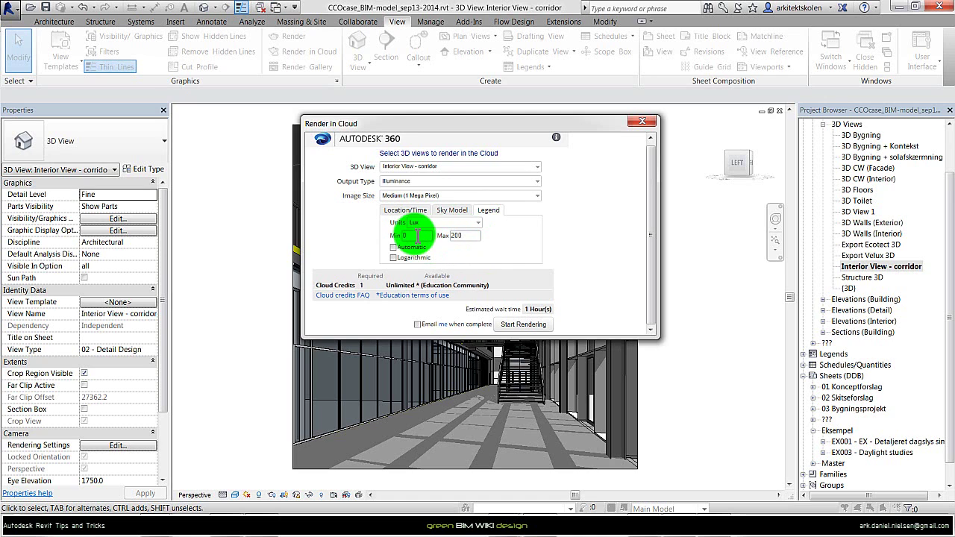
double_click(462, 236)
drag(468, 237, 424, 235)
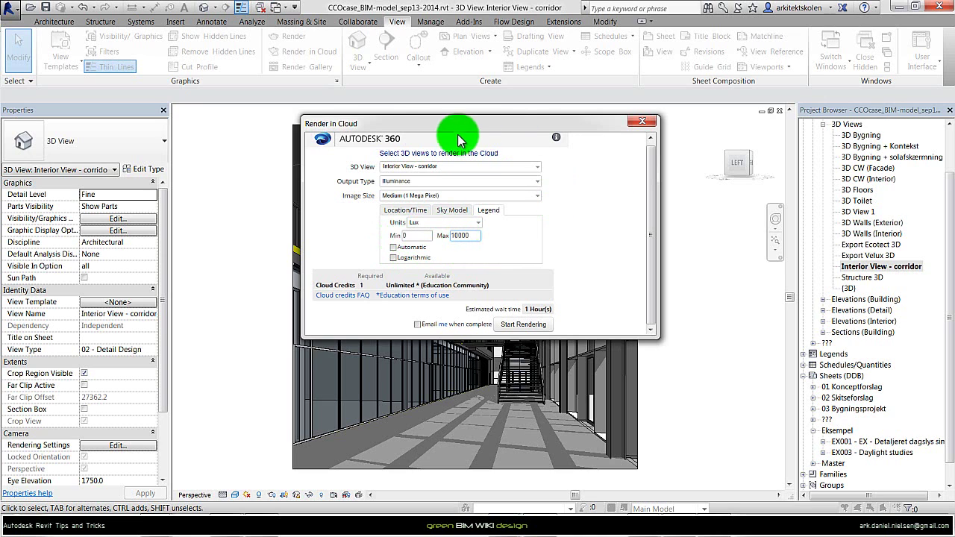
- Start rendering the corridor view and let the upload continue in the background
click(519, 329)
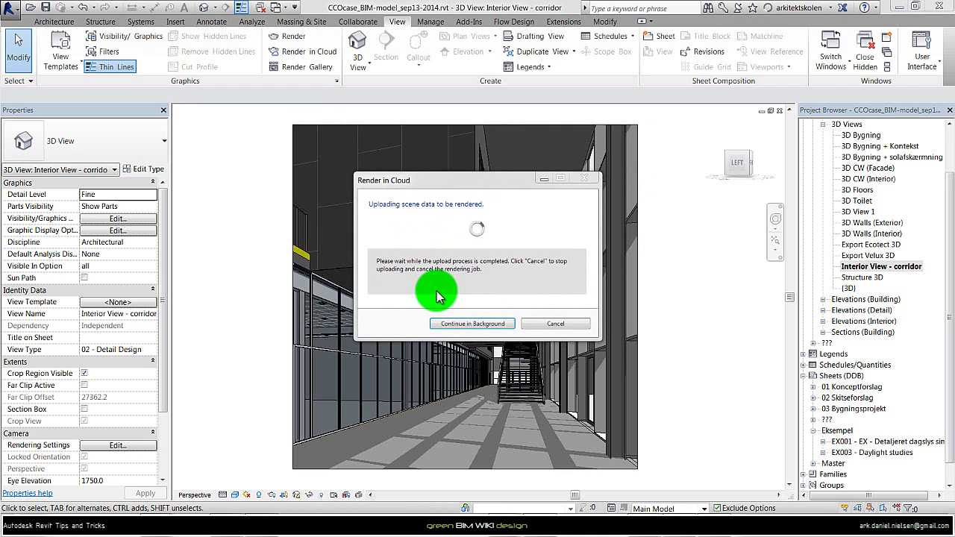
click(458, 324)
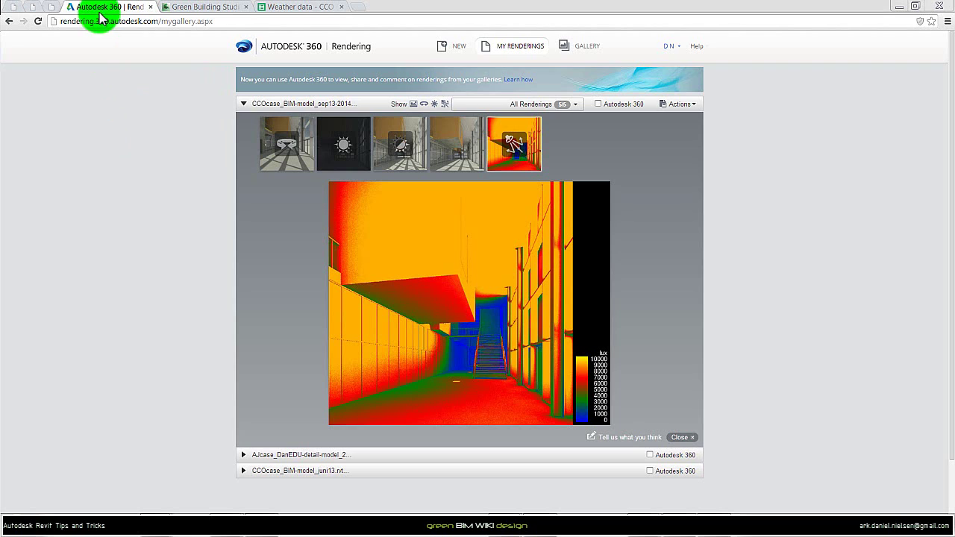
- Highlight the Autodesk 360 gallery's web address before returning to the Revit corridor view
drag(64, 24, 162, 23)
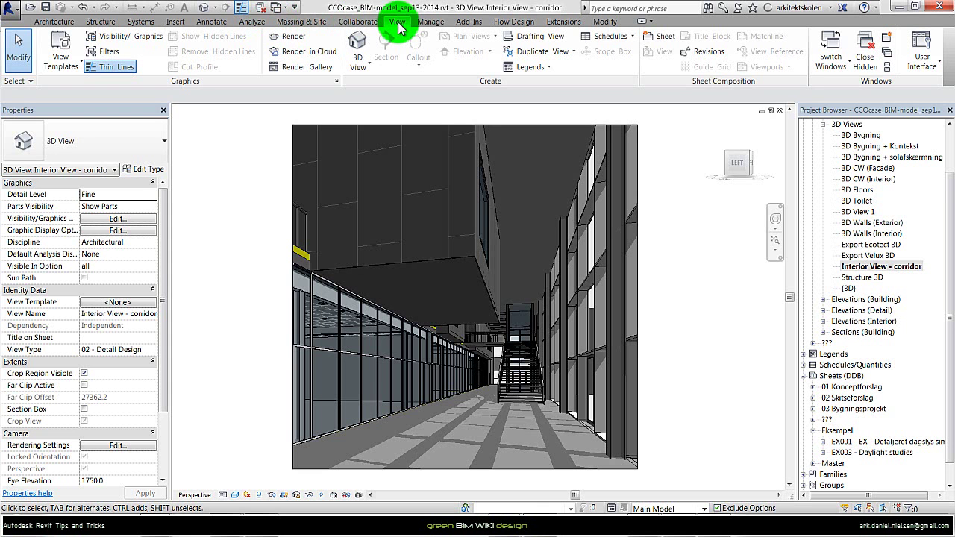
- Reopen the Autodesk 360 online gallery using Render Gallery on the View tab
click(291, 75)
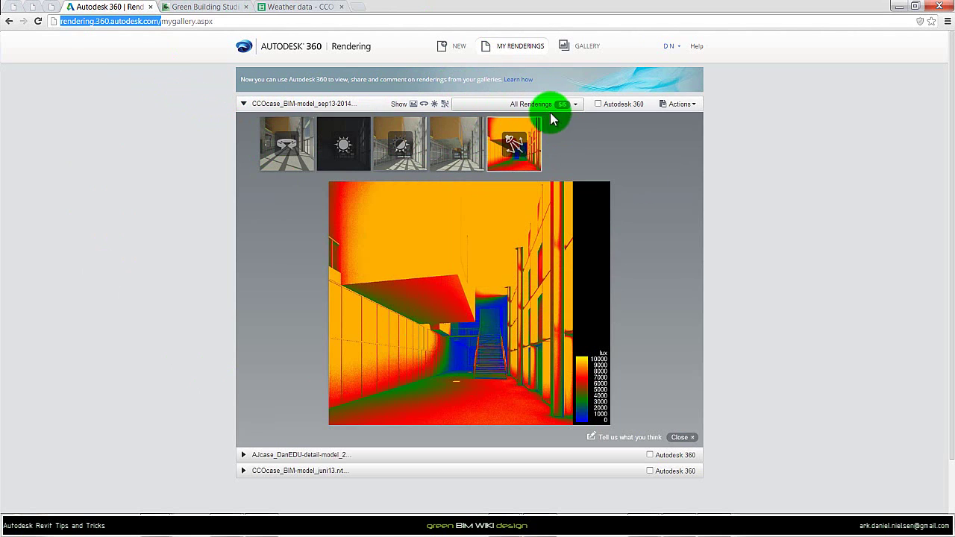
- Enlarge the fifth corridor rendering (lux illuminance) and open its options menu
click(490, 378)
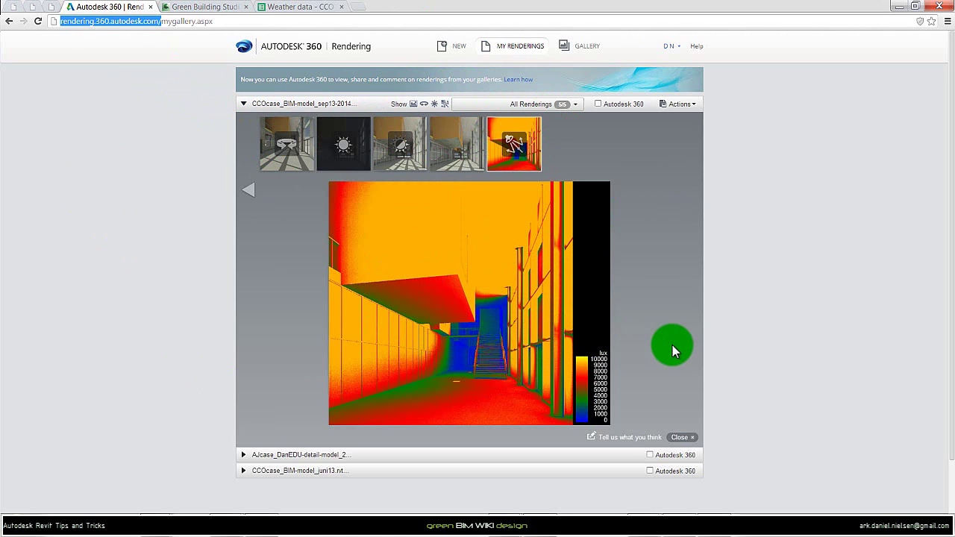
click(533, 166)
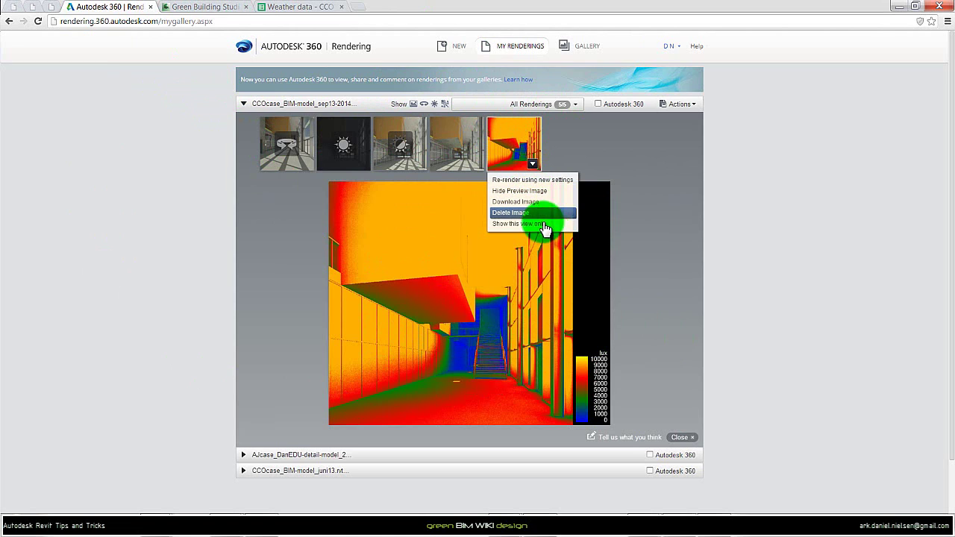
click(537, 181)
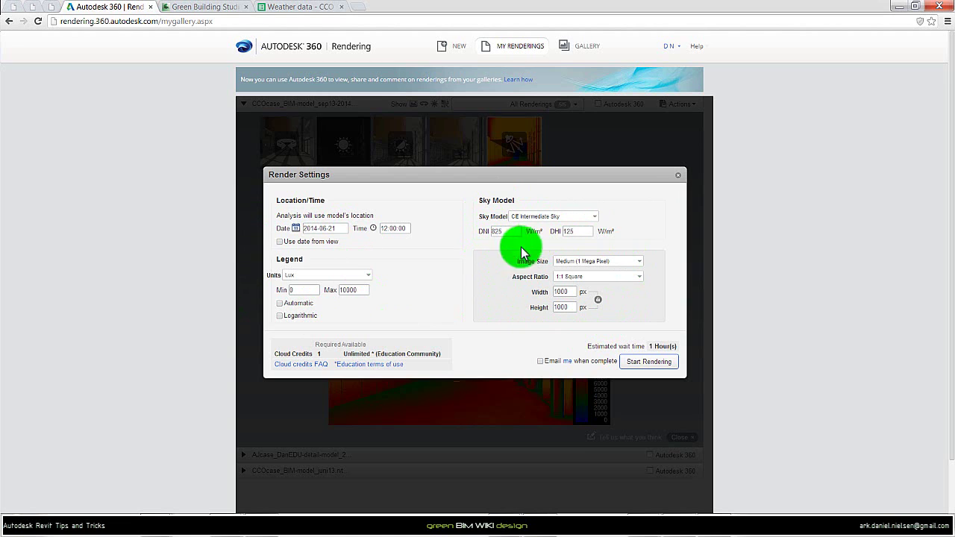
click(679, 177)
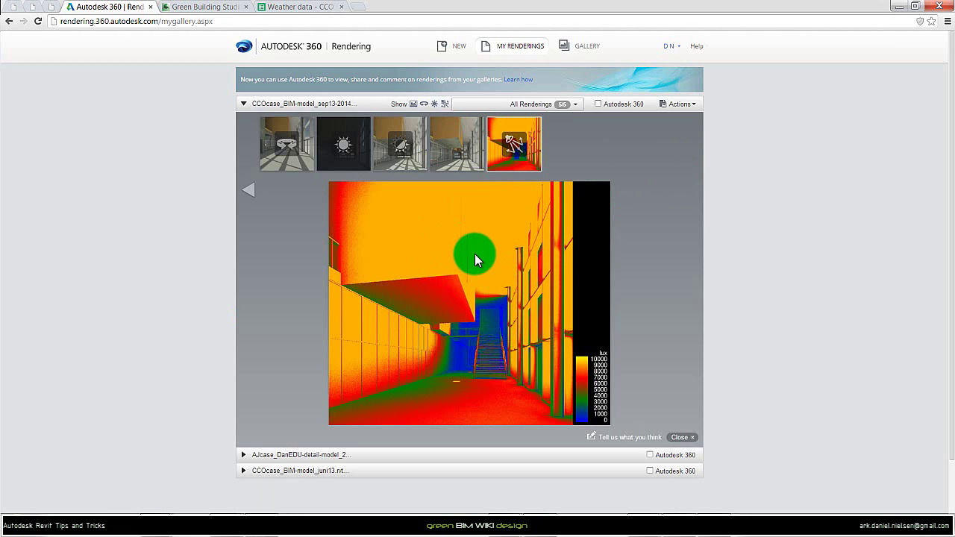
- Download the corridor's lux illuminance false-colour render (0–10000 legend) as an image
click(533, 163)
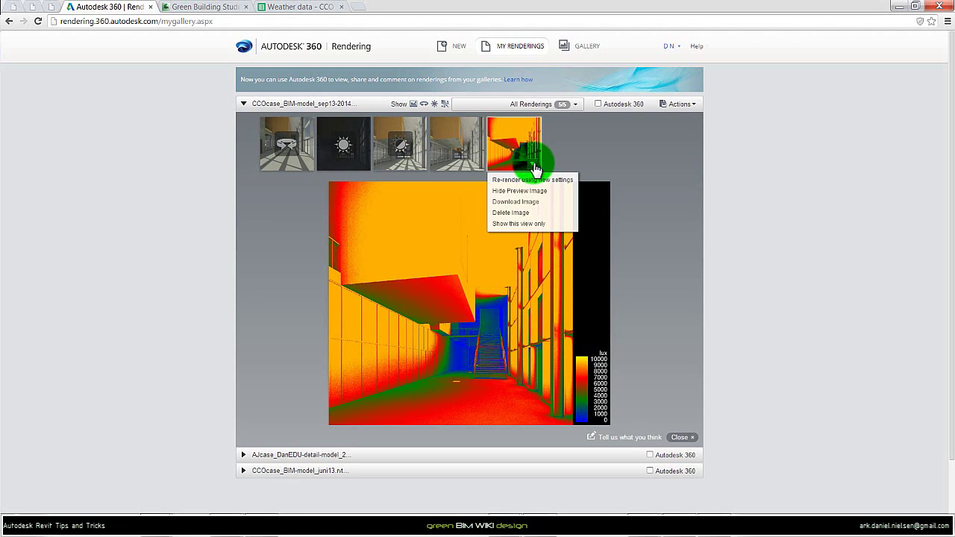
click(528, 203)
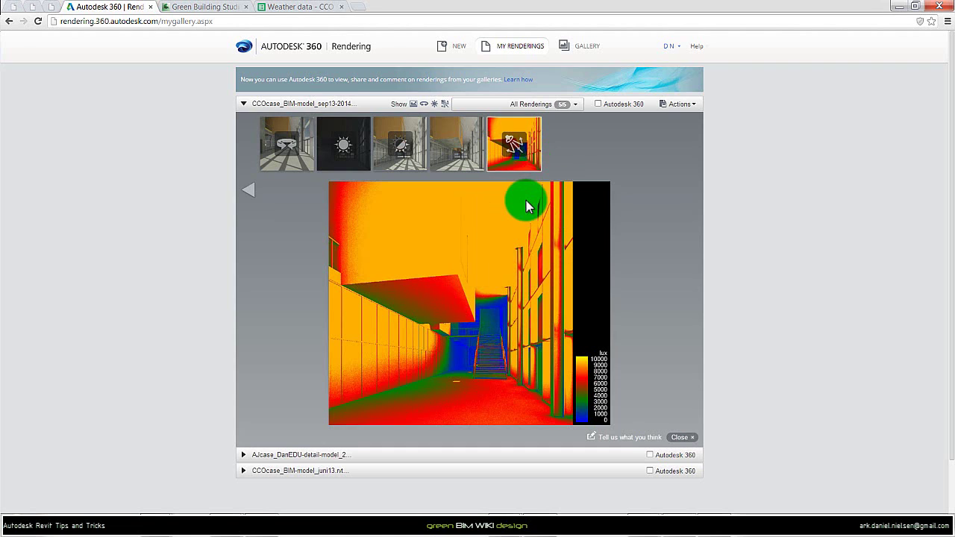